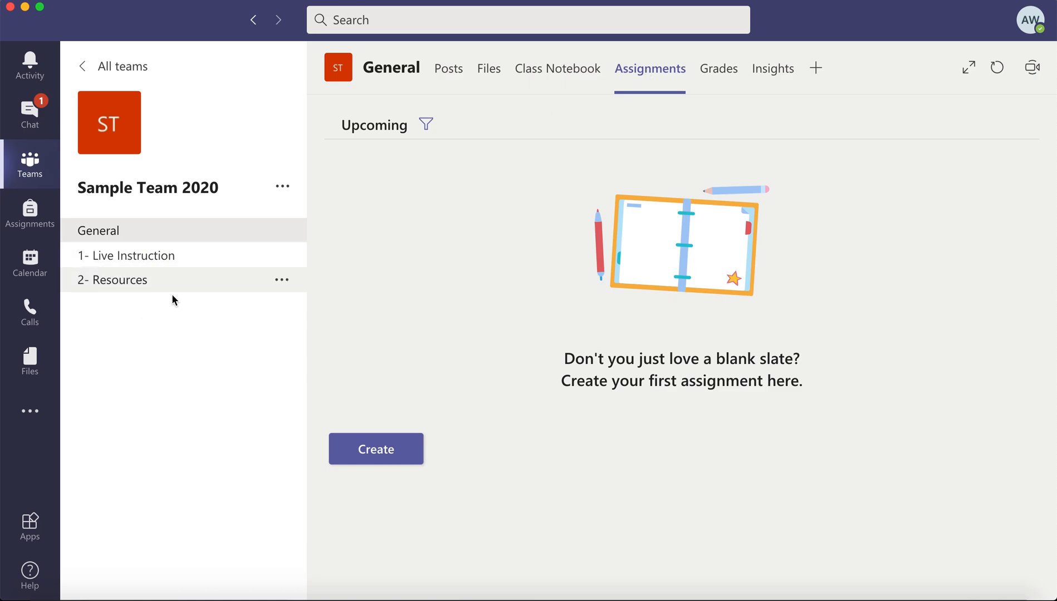
Start a new assignment from the existing Single Sign On Application Tracker in the Poco Ed Tech class, and discard the copy.
{"action": "left_click", "coordinate": [391, 459]}
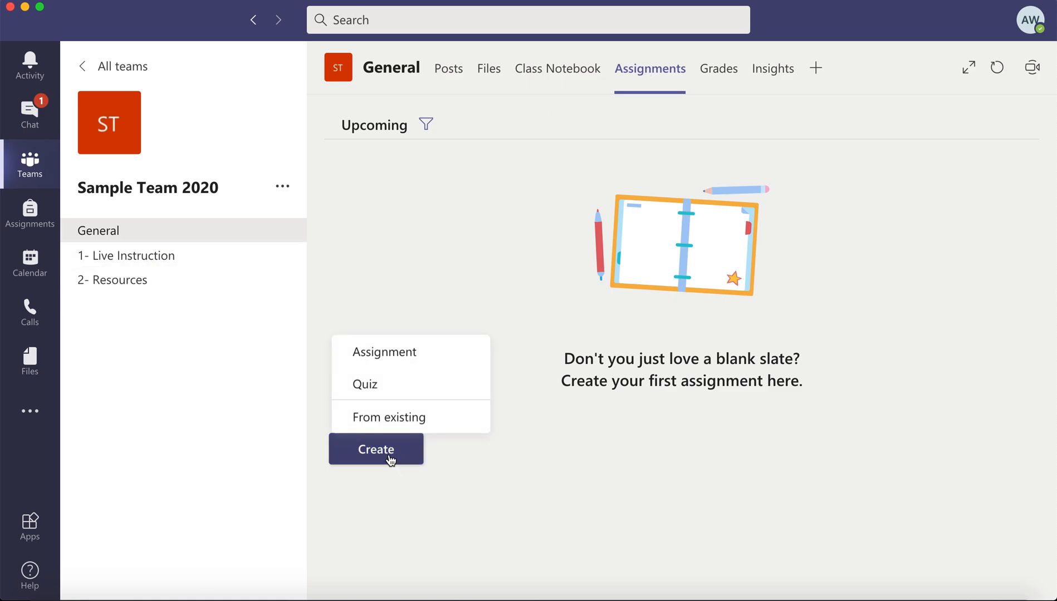
{"action": "left_click", "coordinate": [400, 423]}
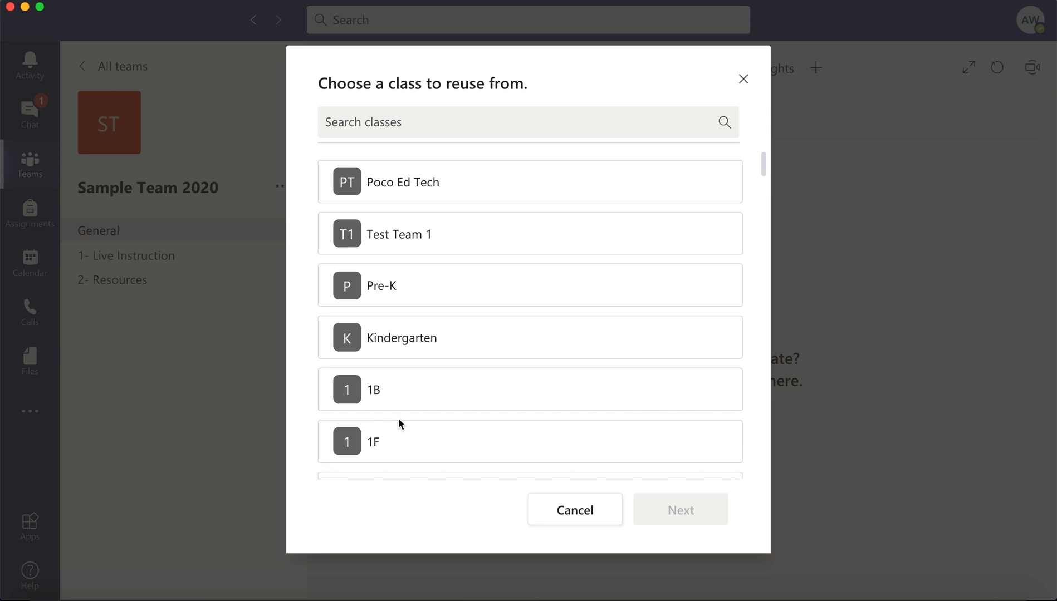
{"action": "left_click", "coordinate": [467, 177]}
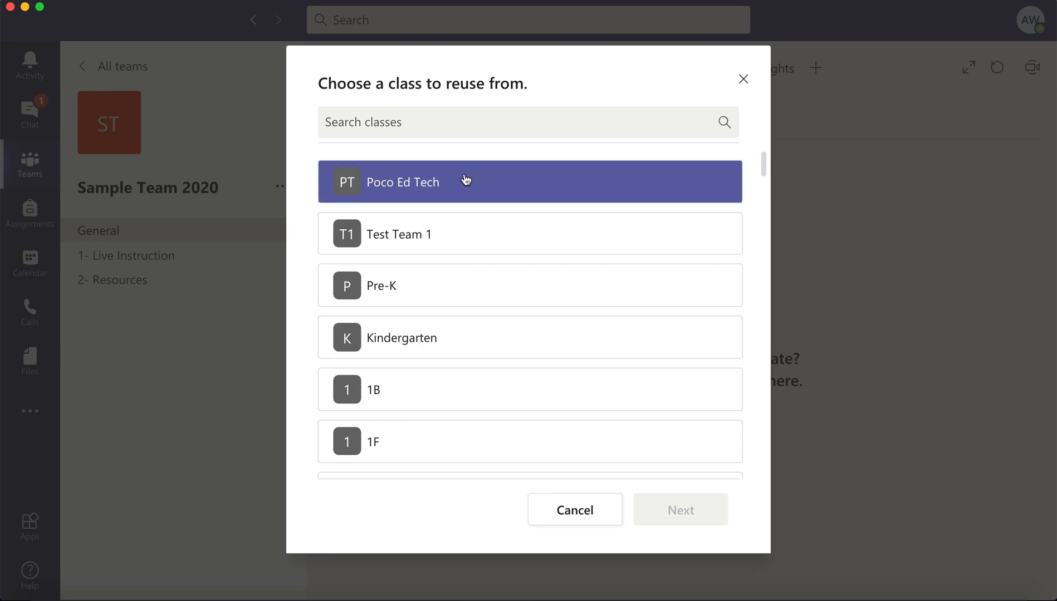
{"action": "left_click", "coordinate": [680, 515]}
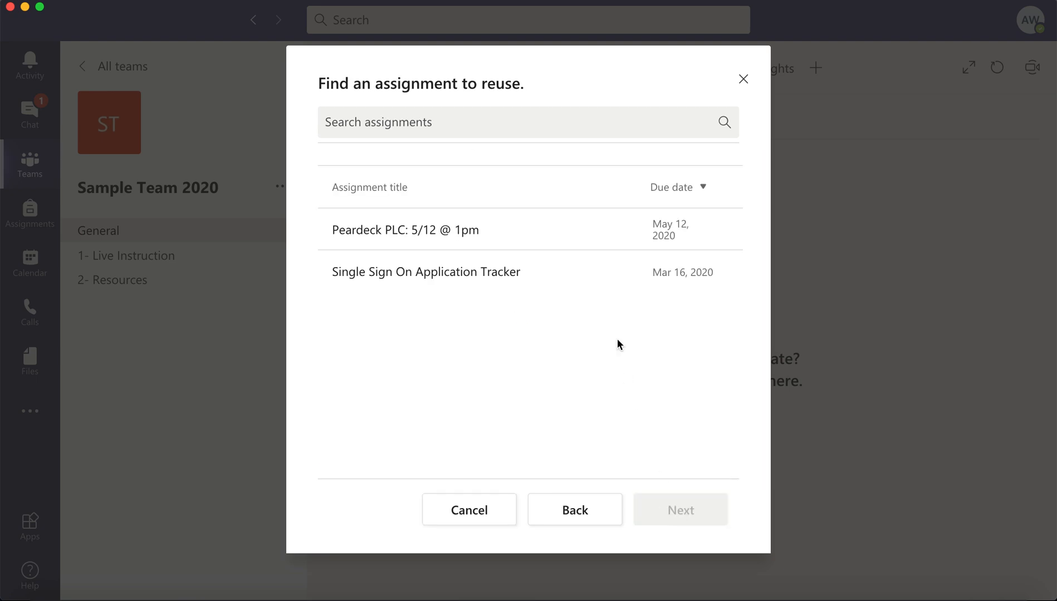
{"action": "left_click", "coordinate": [594, 286]}
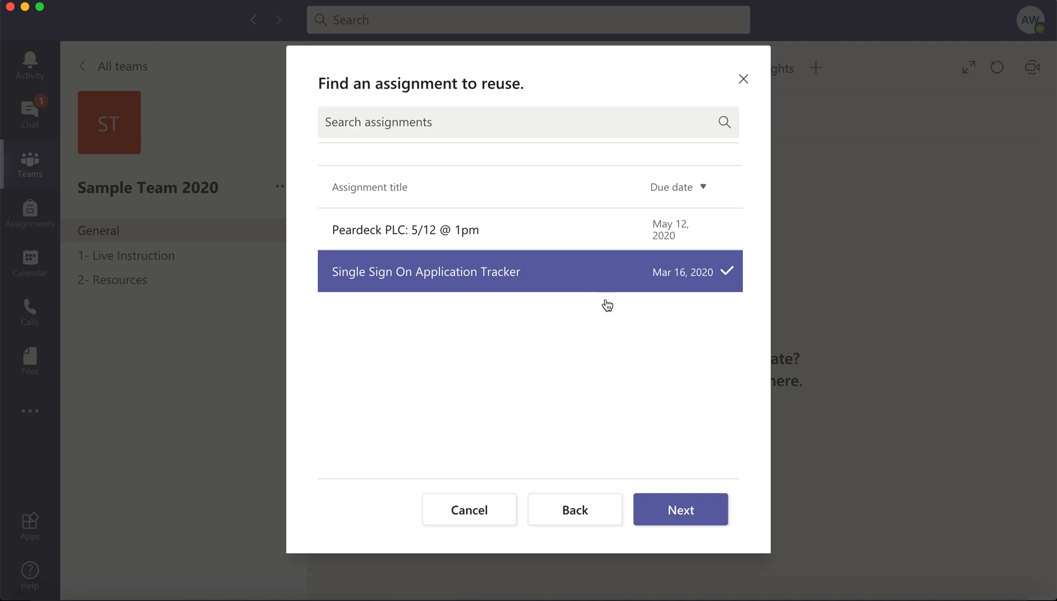
{"action": "left_click", "coordinate": [671, 510]}
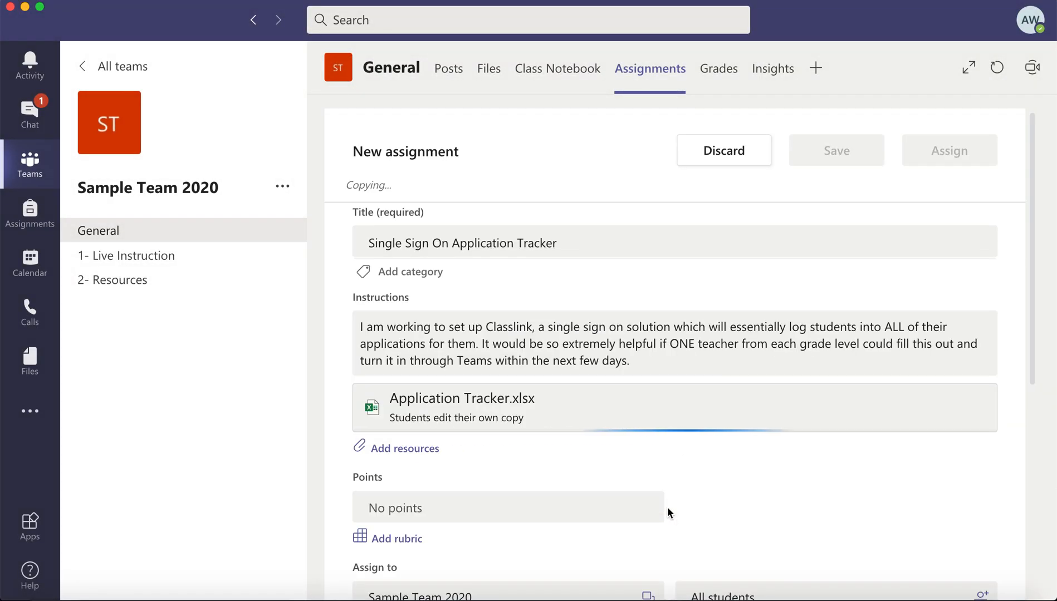
{"action": "scroll", "coordinate": [666, 507], "scroll_direction": "down", "scroll_amount": 5}
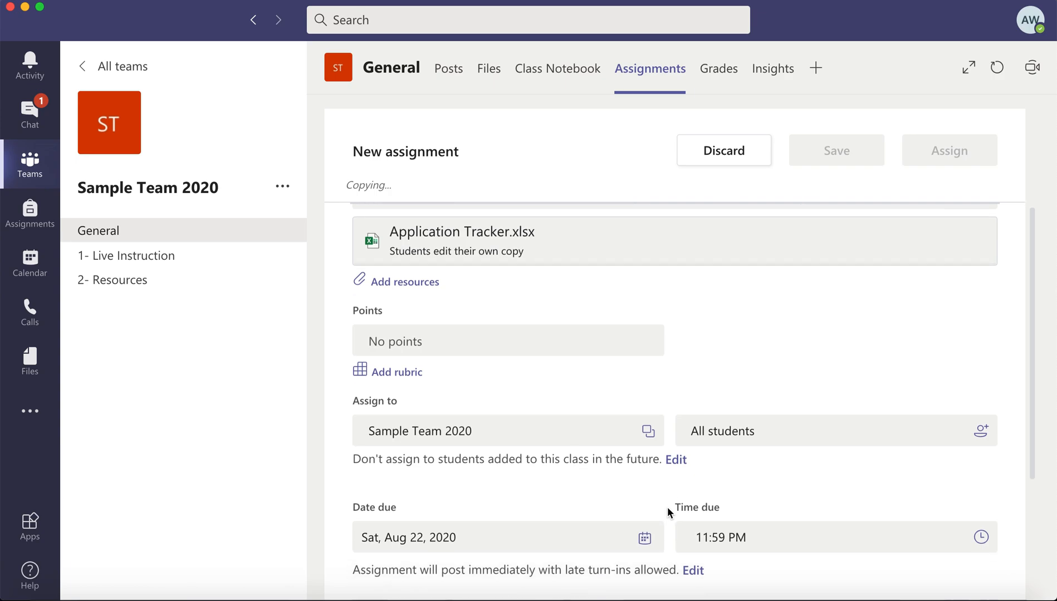
{"action": "scroll", "coordinate": [667, 506], "scroll_direction": "up", "scroll_amount": 4}
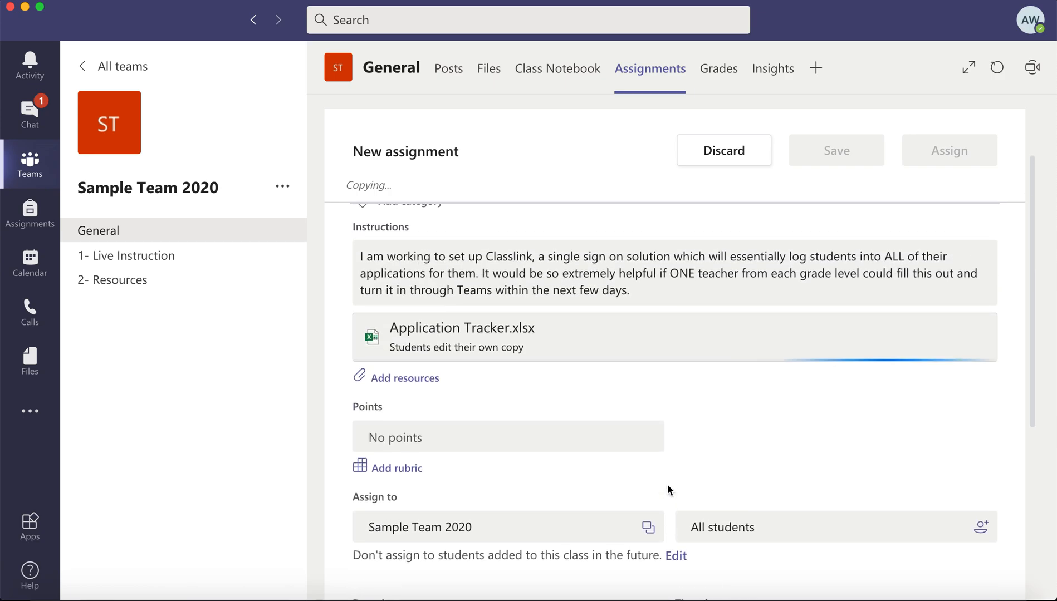
{"action": "left_click", "coordinate": [722, 161]}
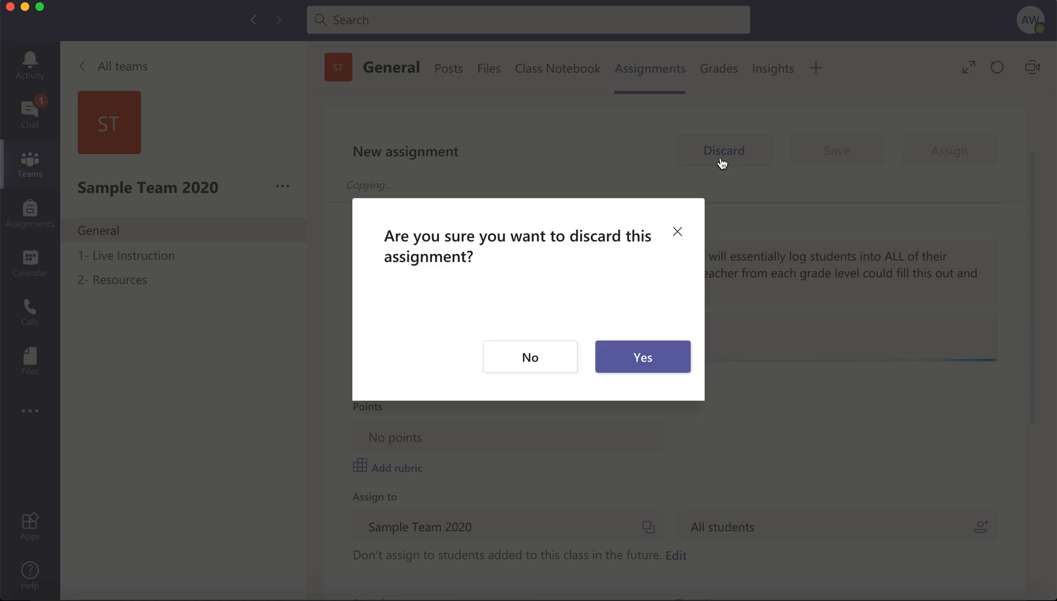
{"action": "left_click", "coordinate": [644, 359]}
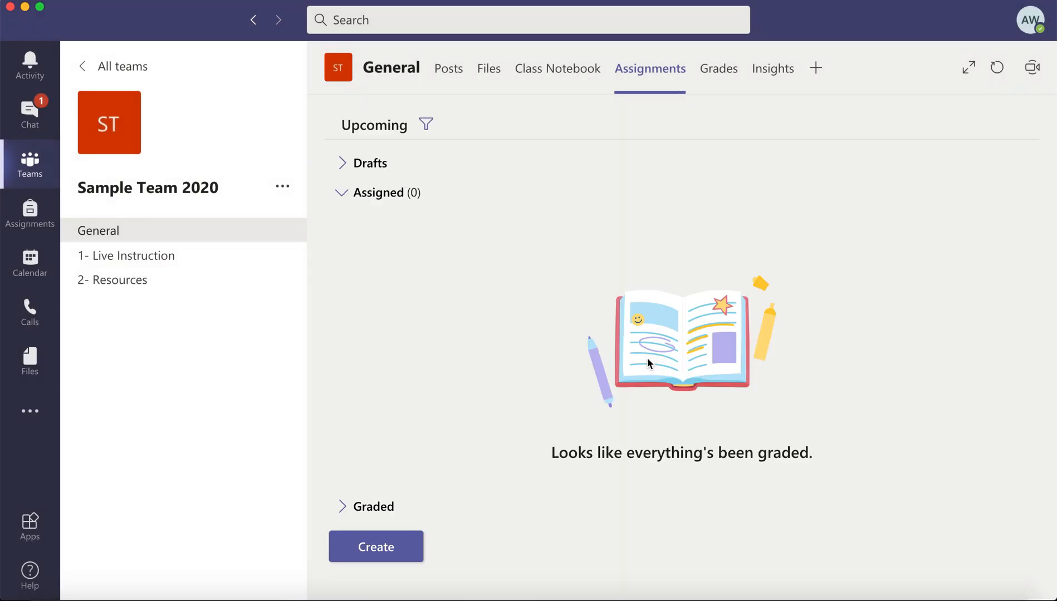
Create a new blank assignment titled "Unit 5" with the instructions "Complete the attached worksheet.".
{"action": "left_click", "coordinate": [377, 557]}
{"action": "left_click", "coordinate": [391, 451]}
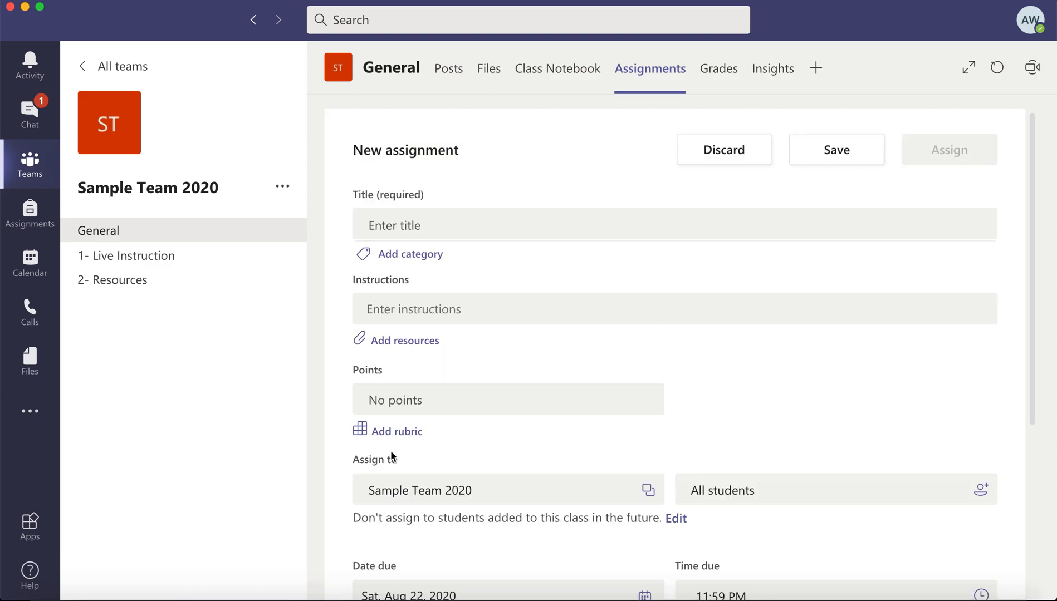
{"action": "left_click", "coordinate": [411, 225]}
{"action": "type", "text": "In"}
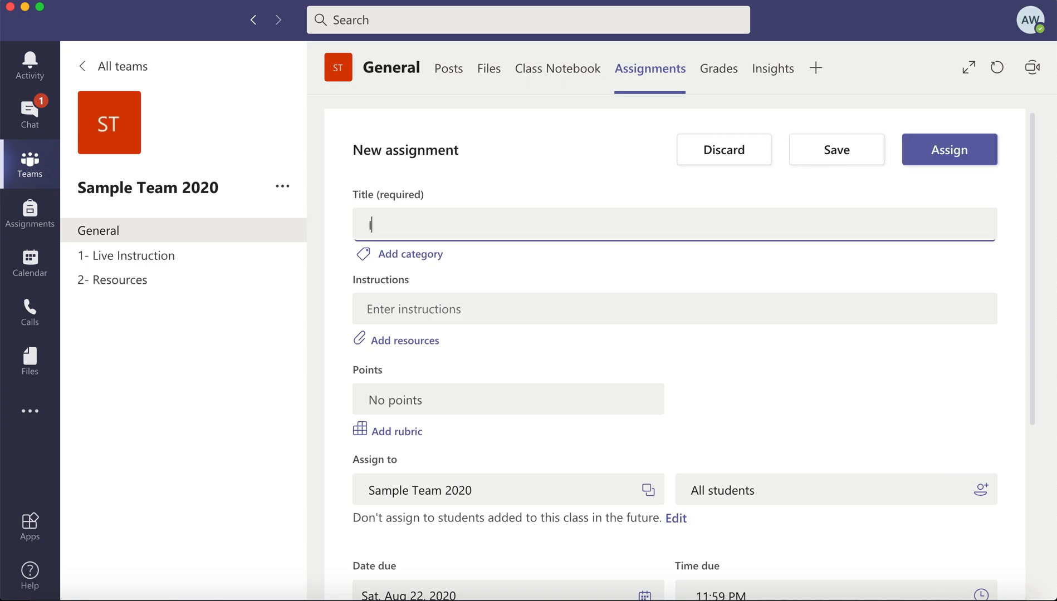
{"action": "key", "text": "BackSpace"}
{"action": "key", "text": "BackSpace"}
{"action": "type", "text": "Unit 5"}
{"action": "left_click", "coordinate": [404, 308]}
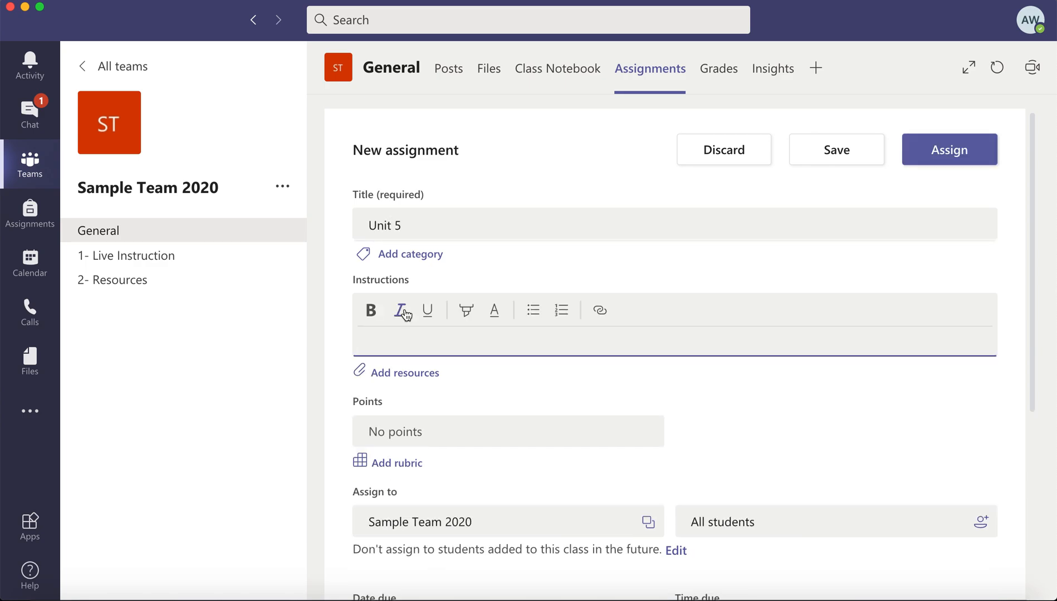
{"action": "type", "text": "Complete the attached worksheet."}
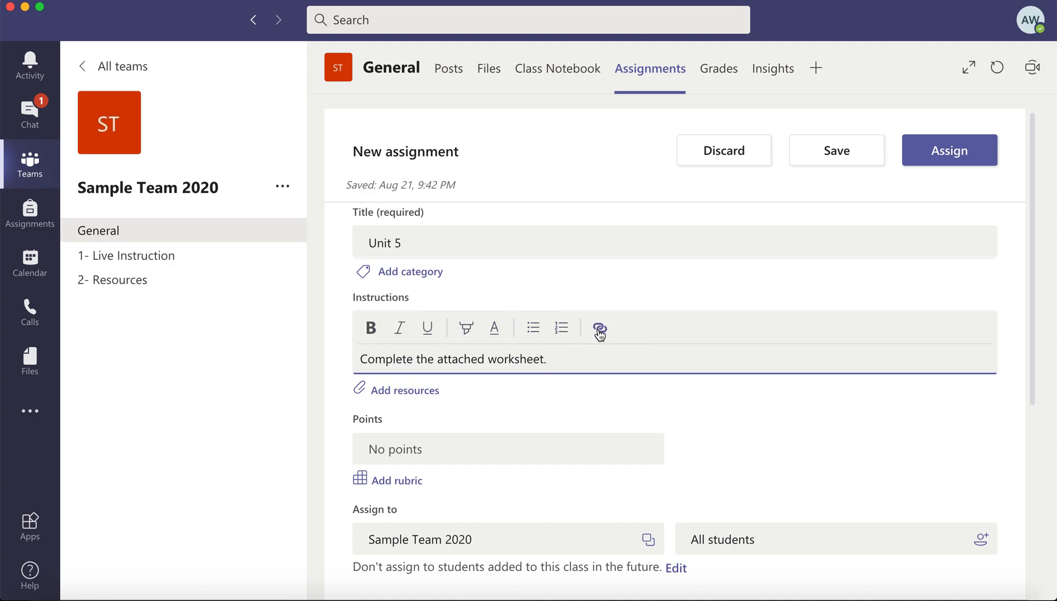
Attach Unit 5.docx from the Delete Me folder in OneDrive and let students edit their own copy.
{"action": "left_click", "coordinate": [404, 396]}
{"action": "left_click", "coordinate": [403, 365]}
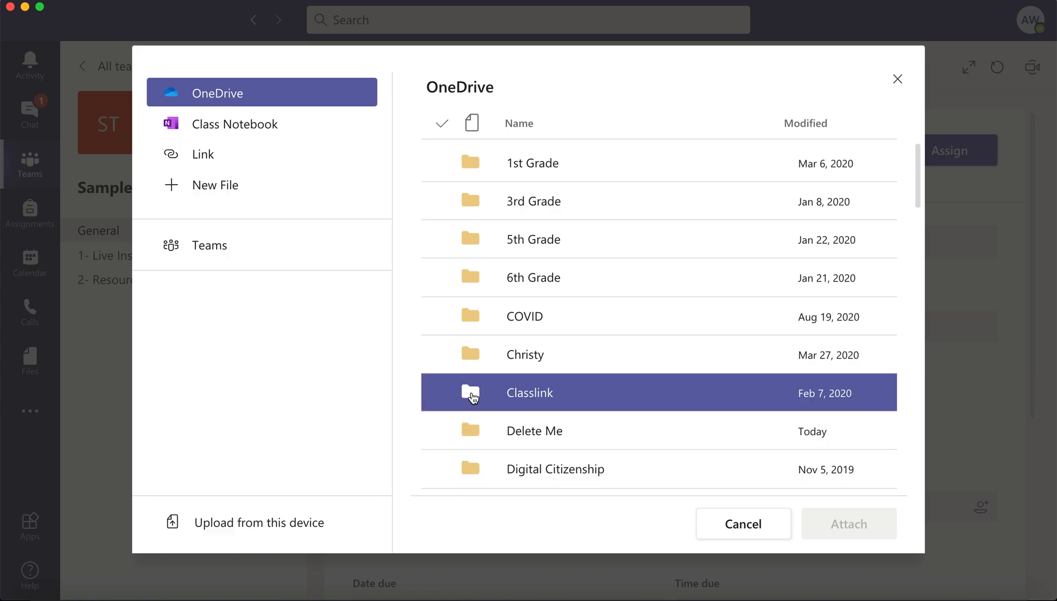
{"action": "scroll", "coordinate": [478, 399], "scroll_direction": "down", "scroll_amount": 1}
{"action": "left_click", "coordinate": [505, 407]}
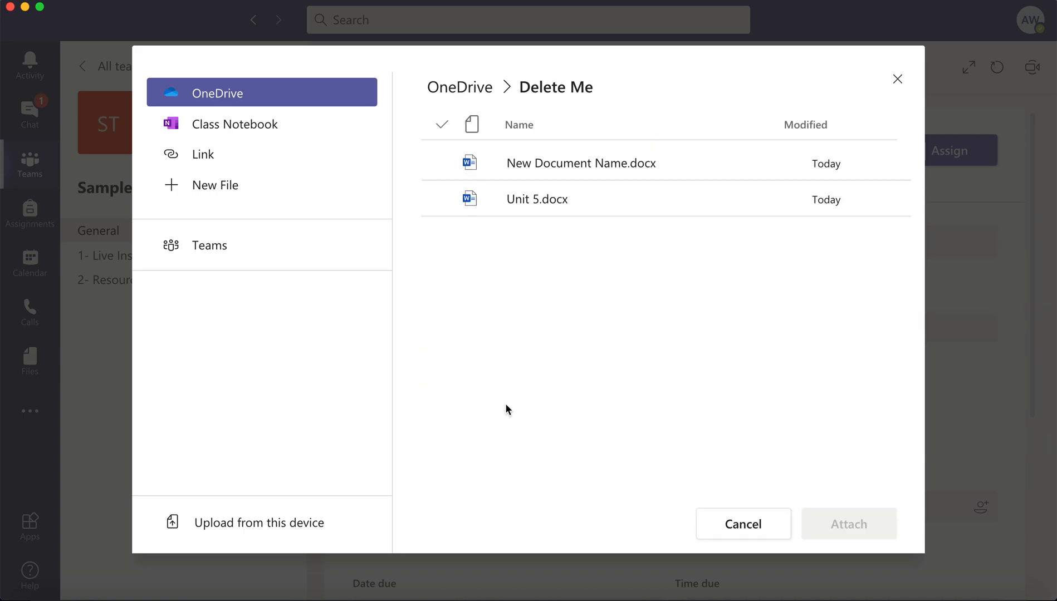
{"action": "left_click", "coordinate": [538, 200]}
{"action": "left_click", "coordinate": [836, 528]}
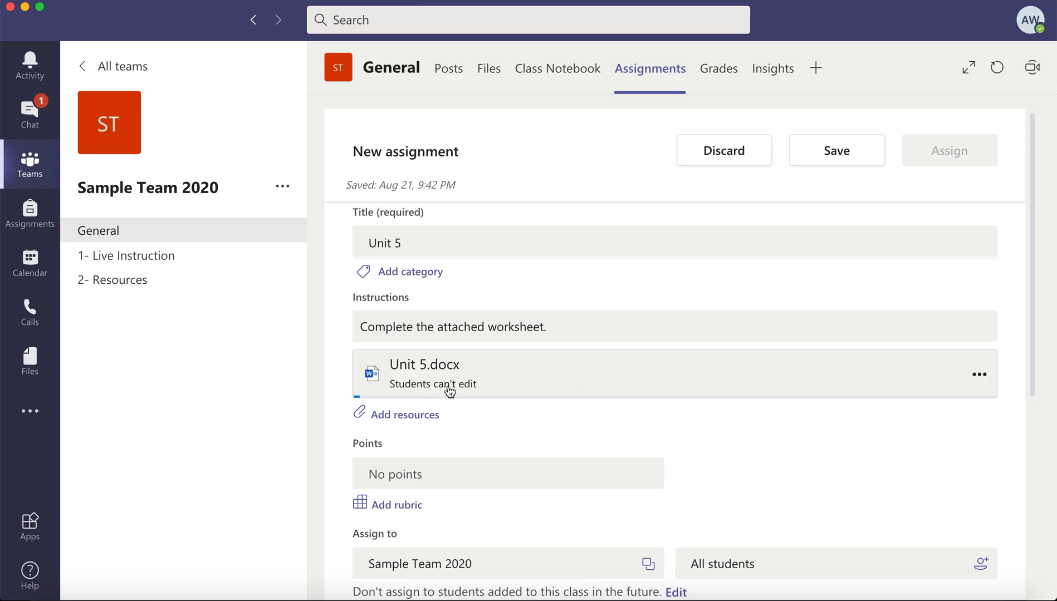
{"action": "left_click", "coordinate": [980, 379]}
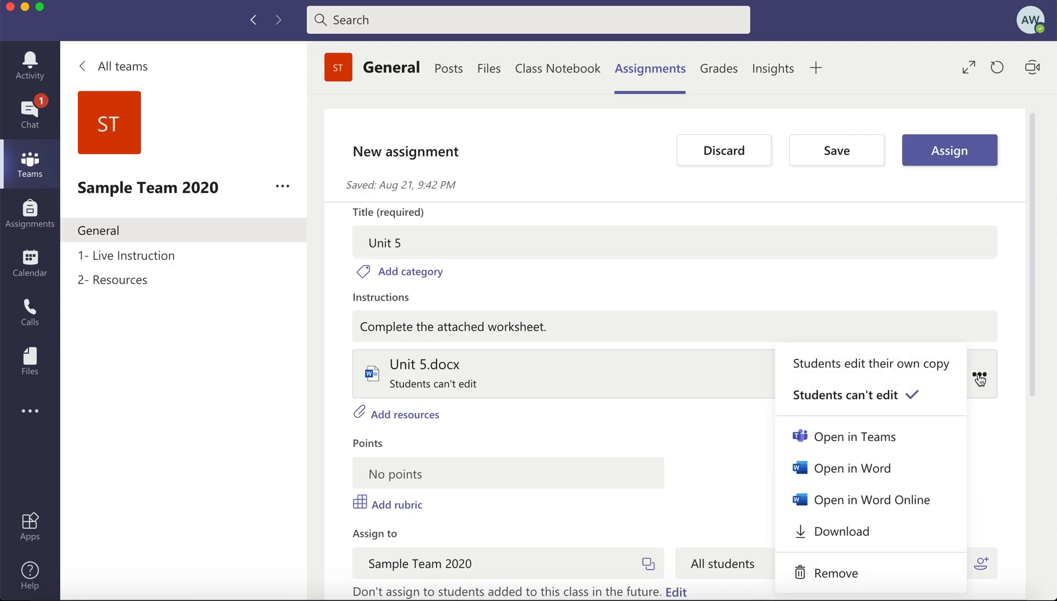
{"action": "left_click", "coordinate": [922, 371]}
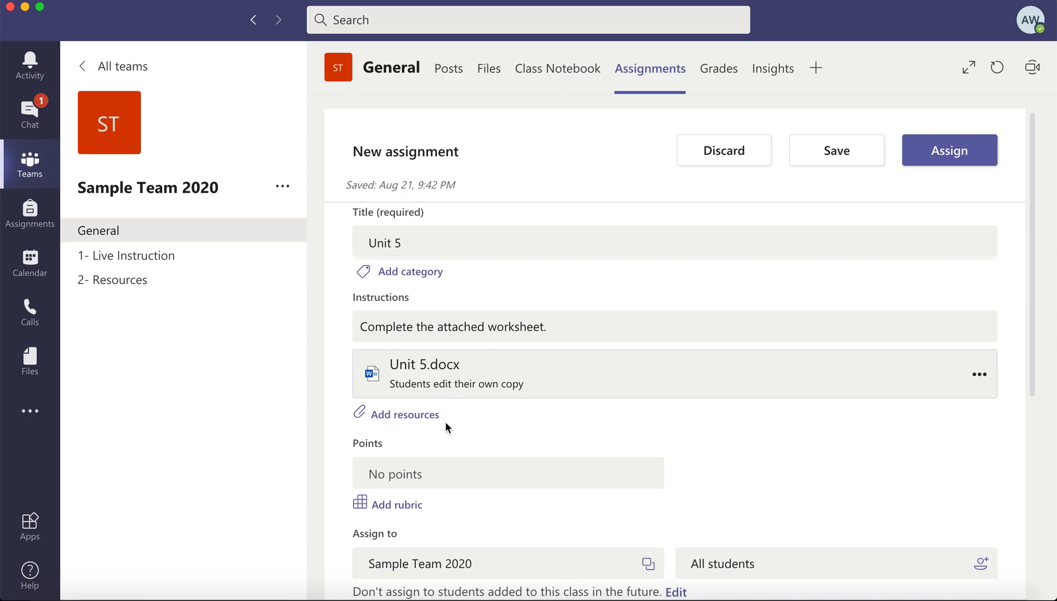
Review the classes and individual students available as recipients of the assignment, keeping Sample Team 2020 and all students.
{"action": "scroll", "coordinate": [445, 423], "scroll_direction": "down", "scroll_amount": 1}
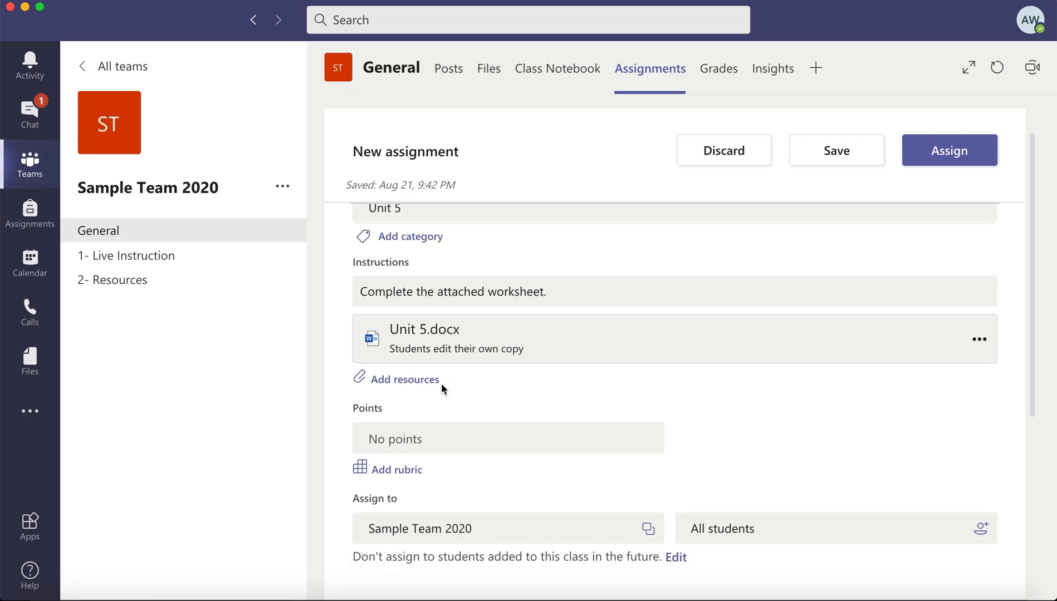
{"action": "scroll", "coordinate": [463, 389], "scroll_direction": "down", "scroll_amount": 1}
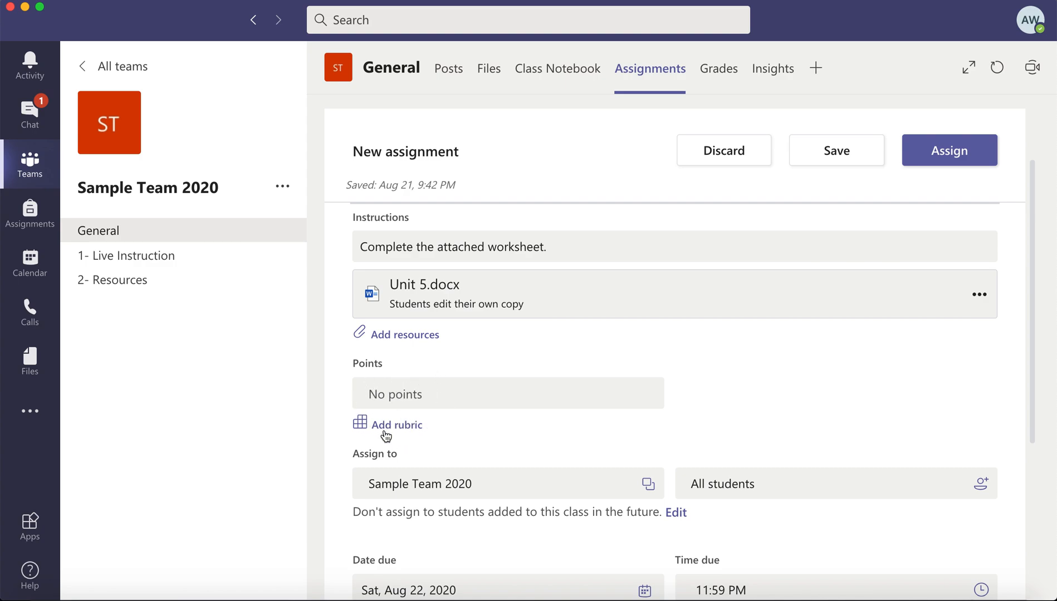
{"action": "scroll", "coordinate": [398, 434], "scroll_direction": "down", "scroll_amount": 5}
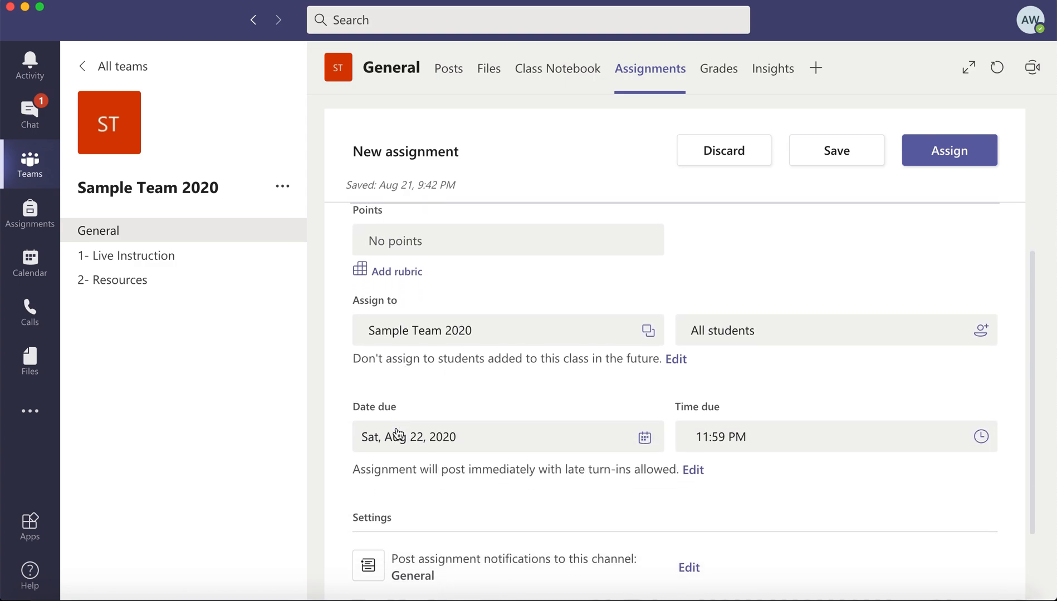
{"action": "left_click", "coordinate": [429, 323]}
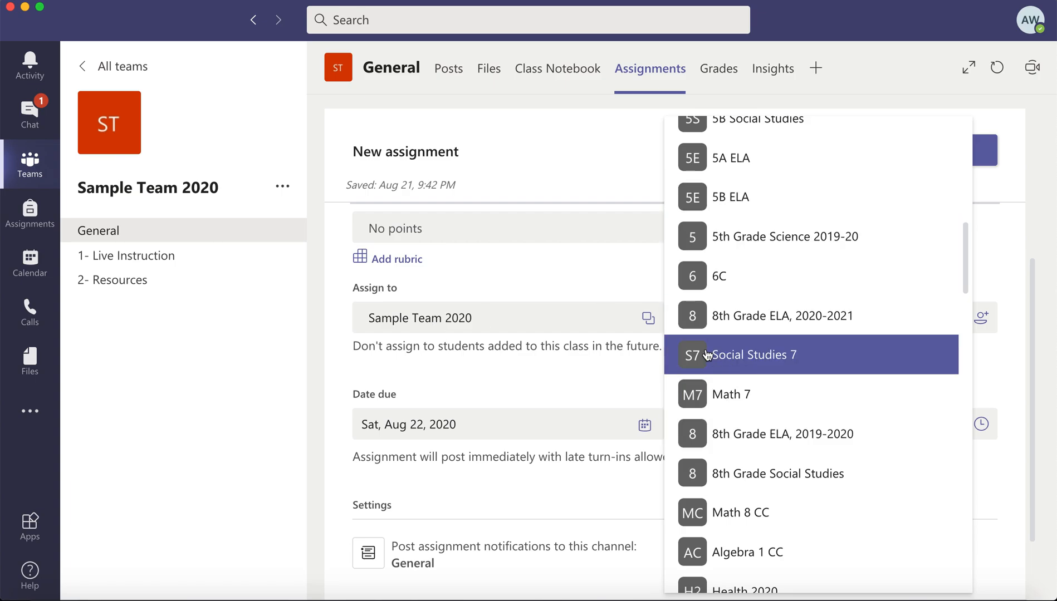
{"action": "left_click", "coordinate": [626, 274]}
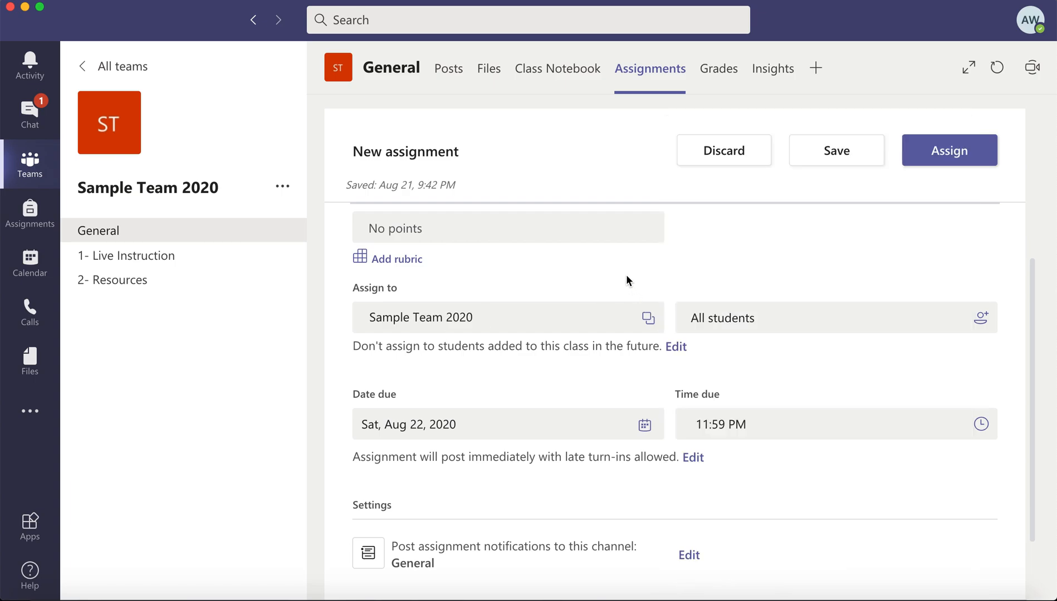
{"action": "left_click", "coordinate": [718, 316]}
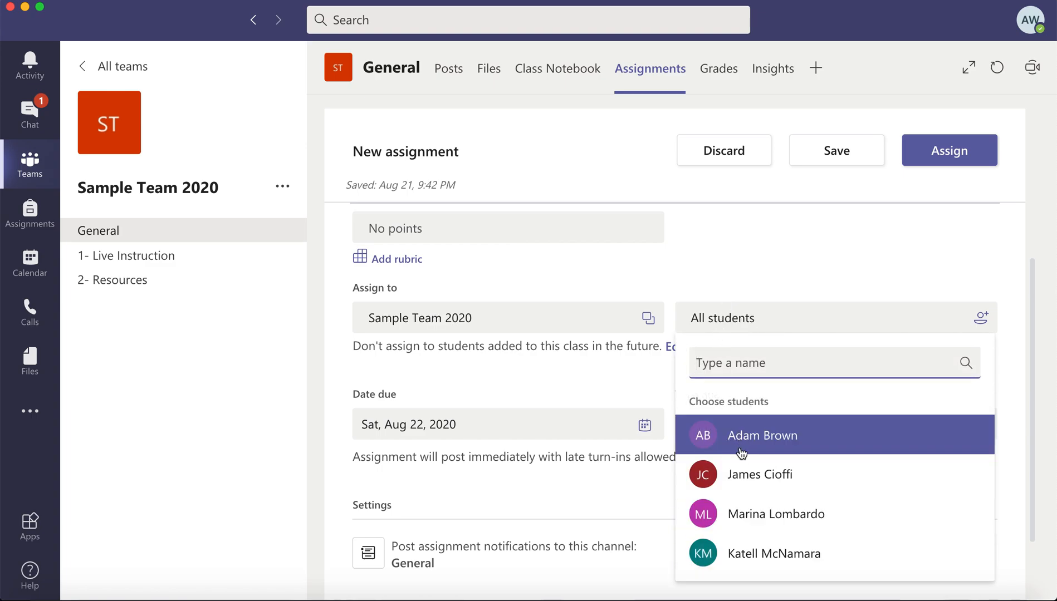
{"action": "left_click", "coordinate": [785, 275]}
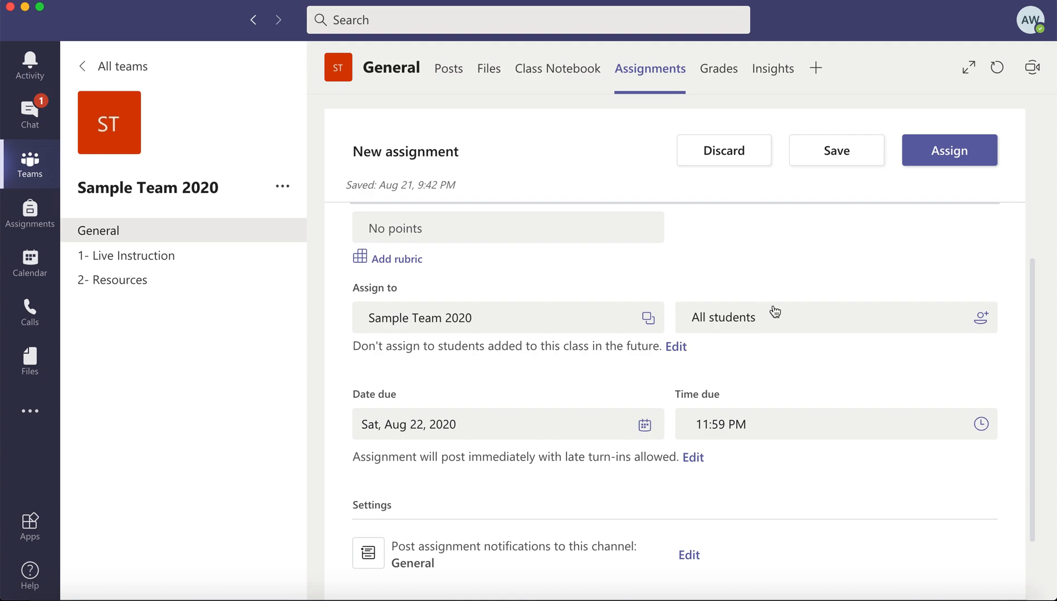
Review the assignment options for students added in the future and the due date calendar, without changing them.
{"action": "left_click", "coordinate": [678, 349]}
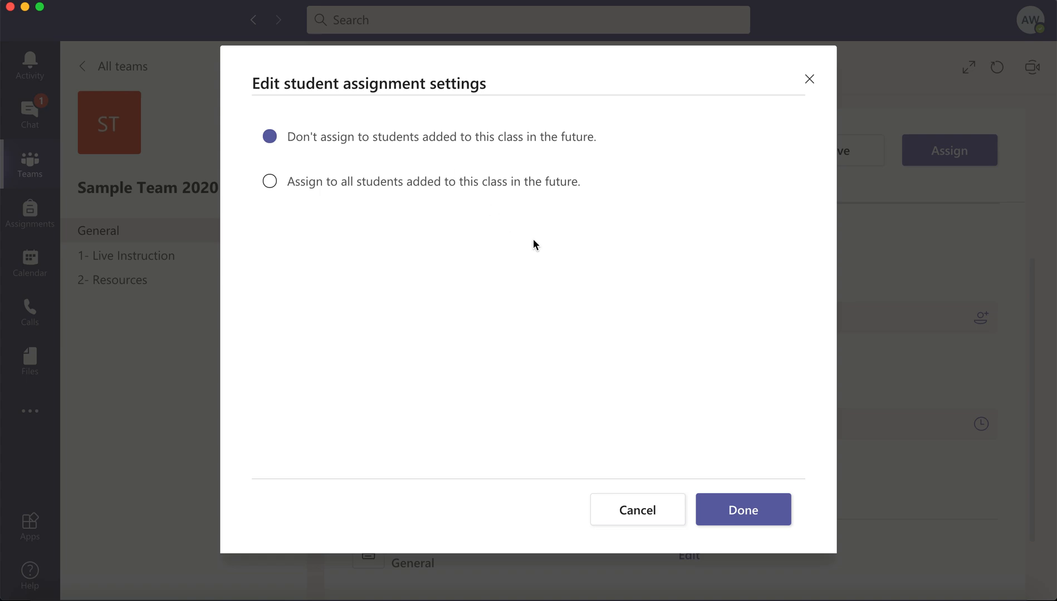
{"action": "left_click", "coordinate": [661, 514]}
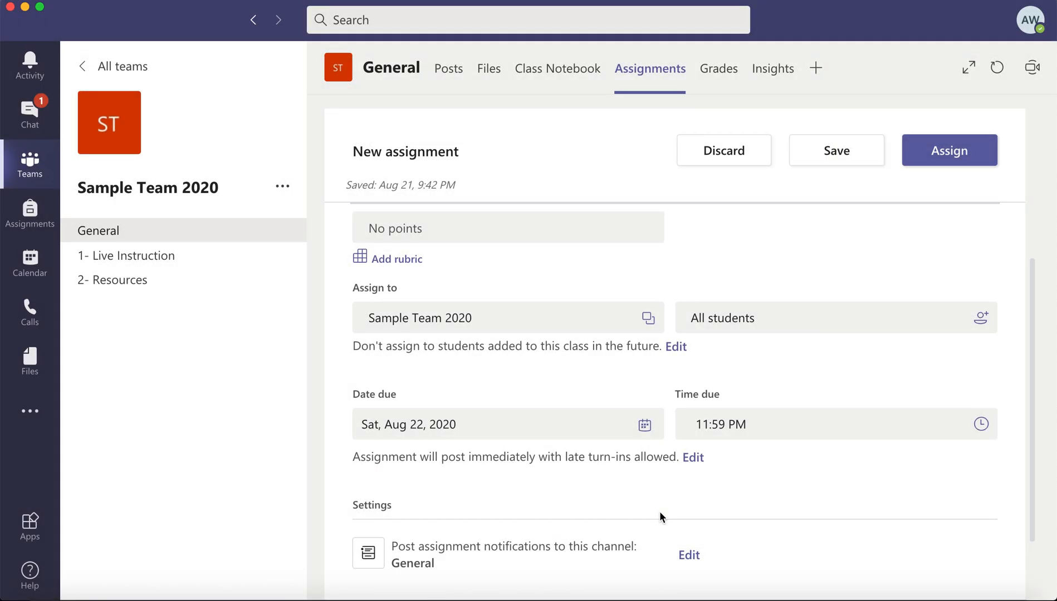
{"action": "scroll", "coordinate": [588, 482], "scroll_direction": "down", "scroll_amount": 3}
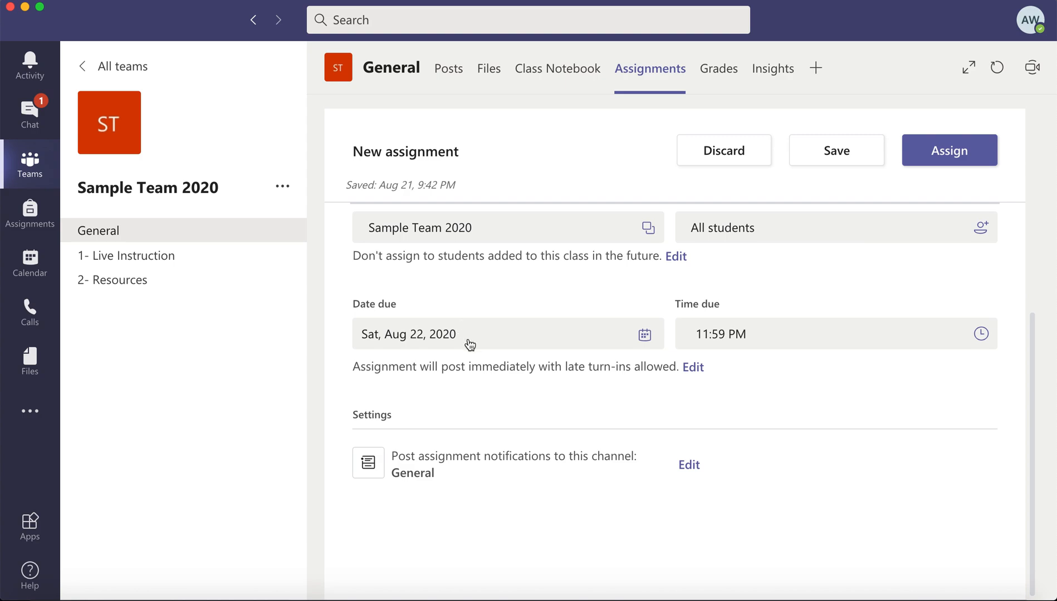
{"action": "left_click", "coordinate": [644, 336]}
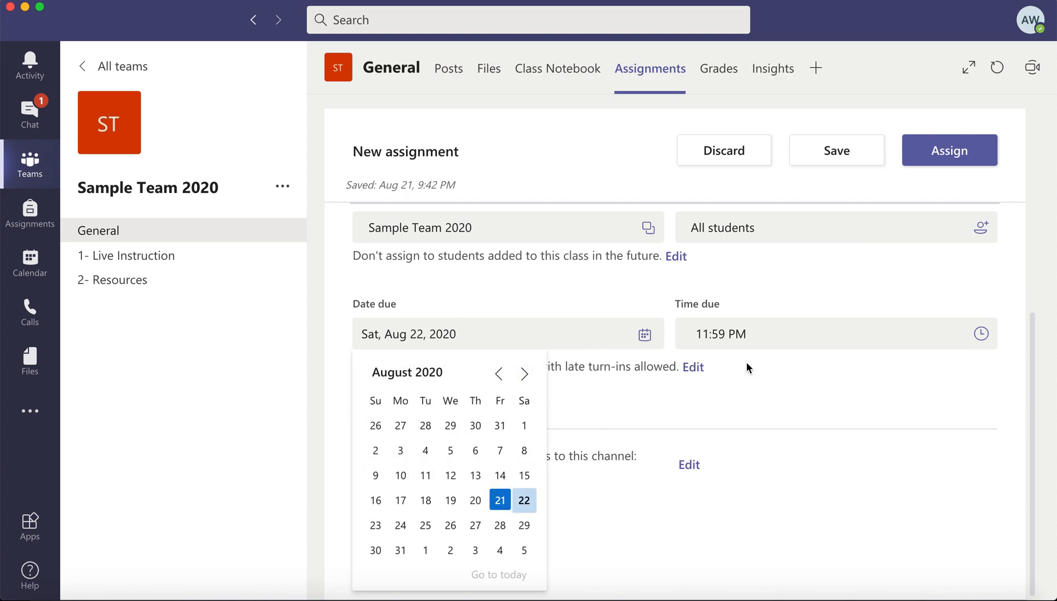
{"action": "left_click", "coordinate": [757, 385]}
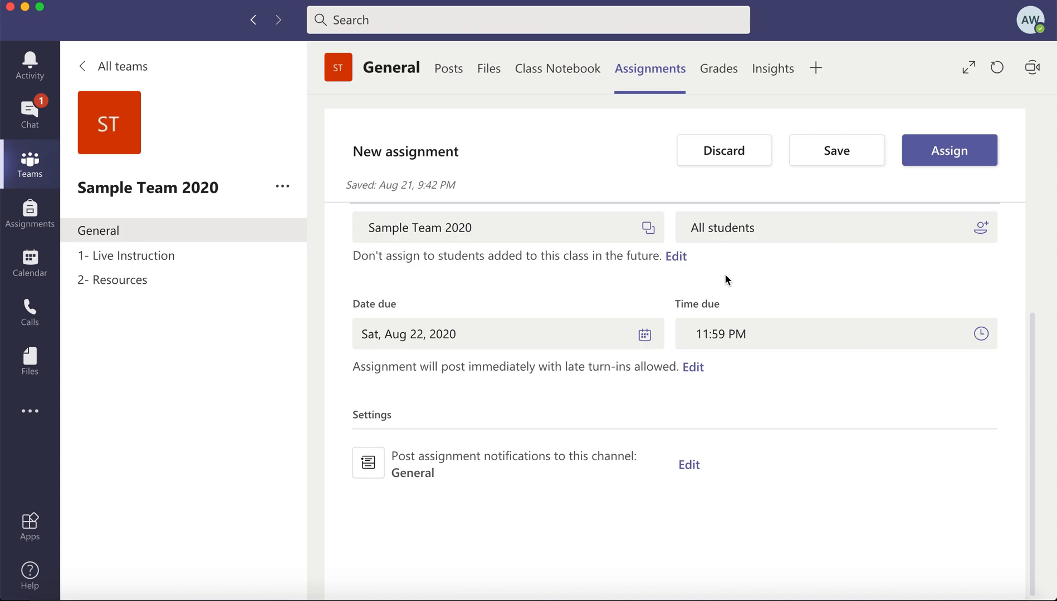
Review the assignment timeline options for future scheduling, due date and close date, keeping immediate posting with late turn-ins allowed.
{"action": "left_click", "coordinate": [693, 369]}
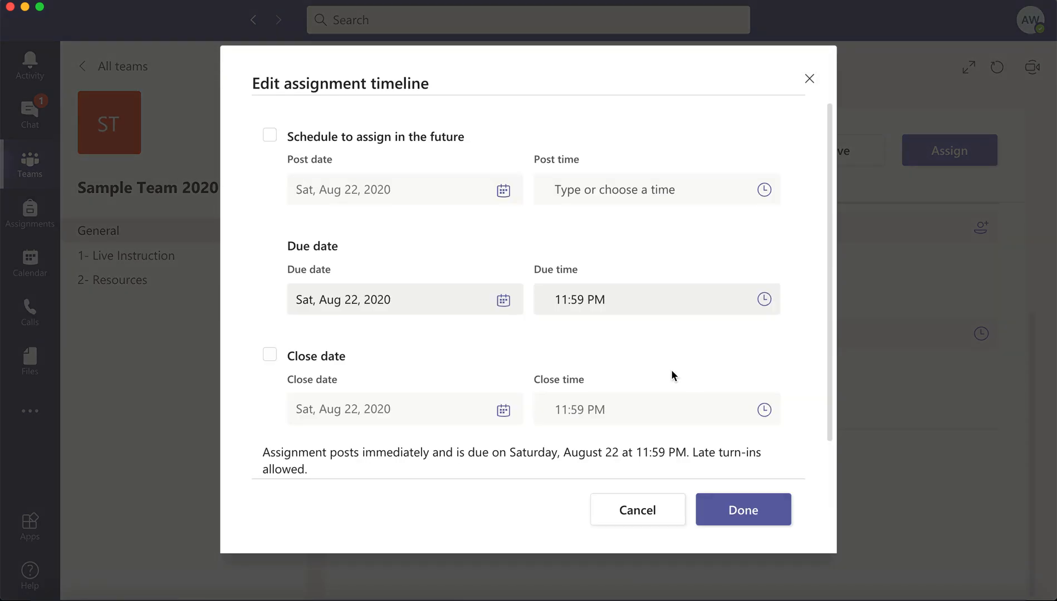
{"action": "left_click", "coordinate": [270, 135]}
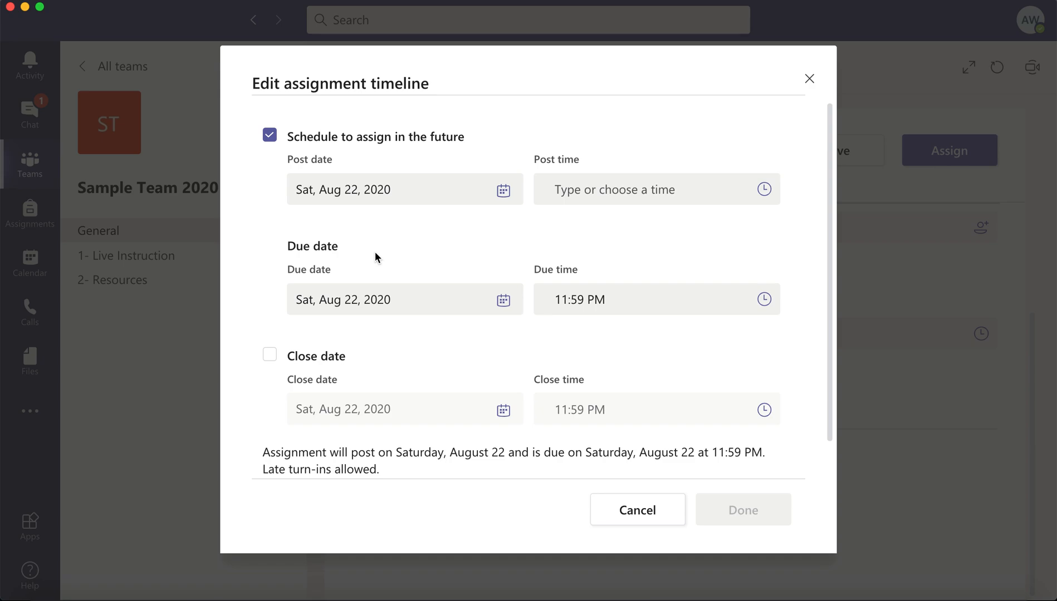
{"action": "scroll", "coordinate": [375, 258], "scroll_direction": "down", "scroll_amount": 2}
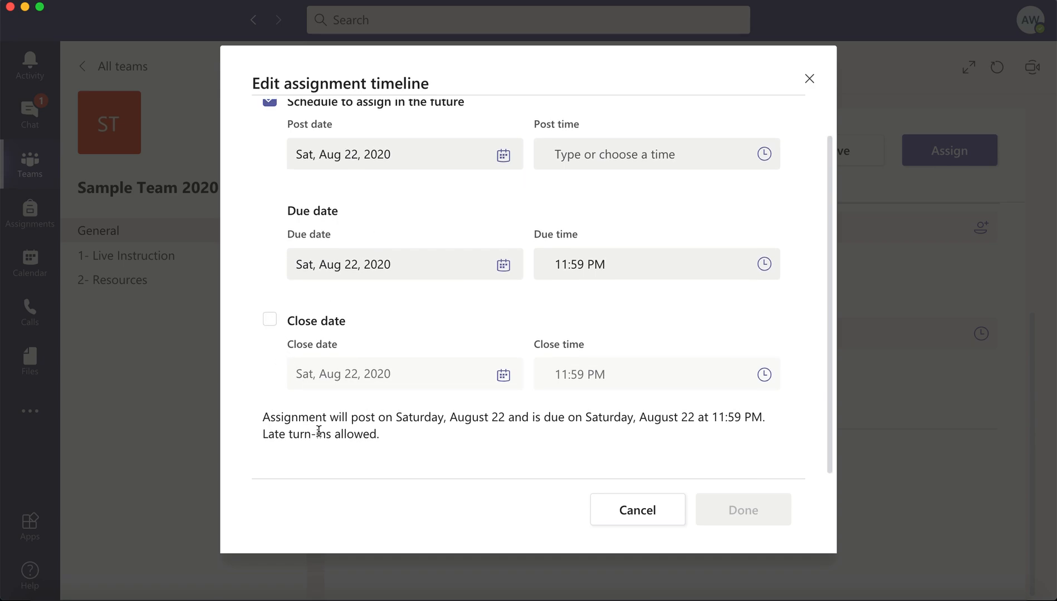
{"action": "scroll", "coordinate": [426, 385], "scroll_direction": "up", "scroll_amount": 1}
{"action": "scroll", "coordinate": [425, 385], "scroll_direction": "up", "scroll_amount": 1}
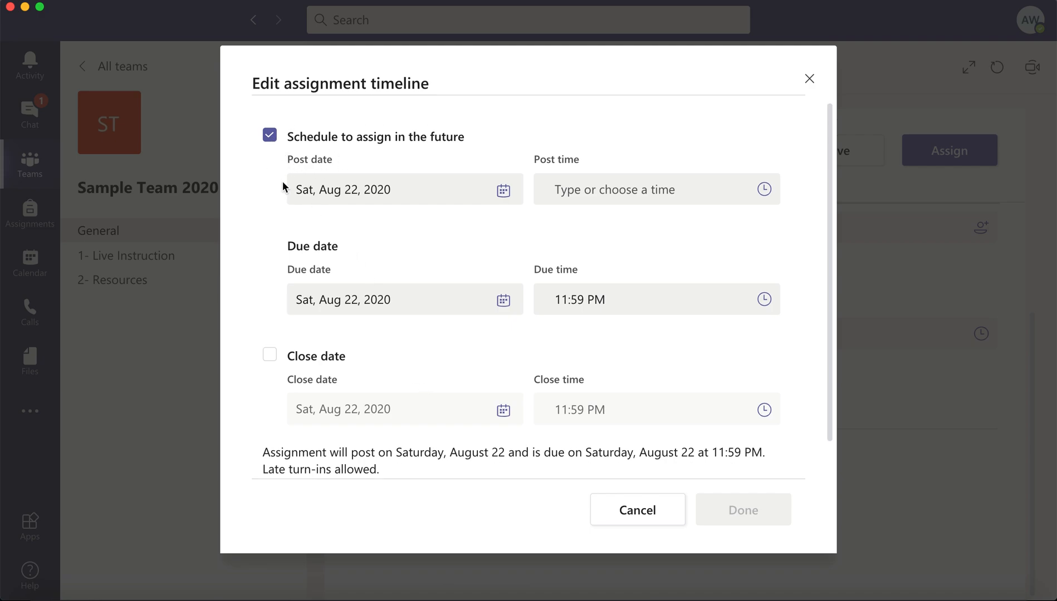
{"action": "scroll", "coordinate": [252, 443], "scroll_direction": "down", "scroll_amount": 2}
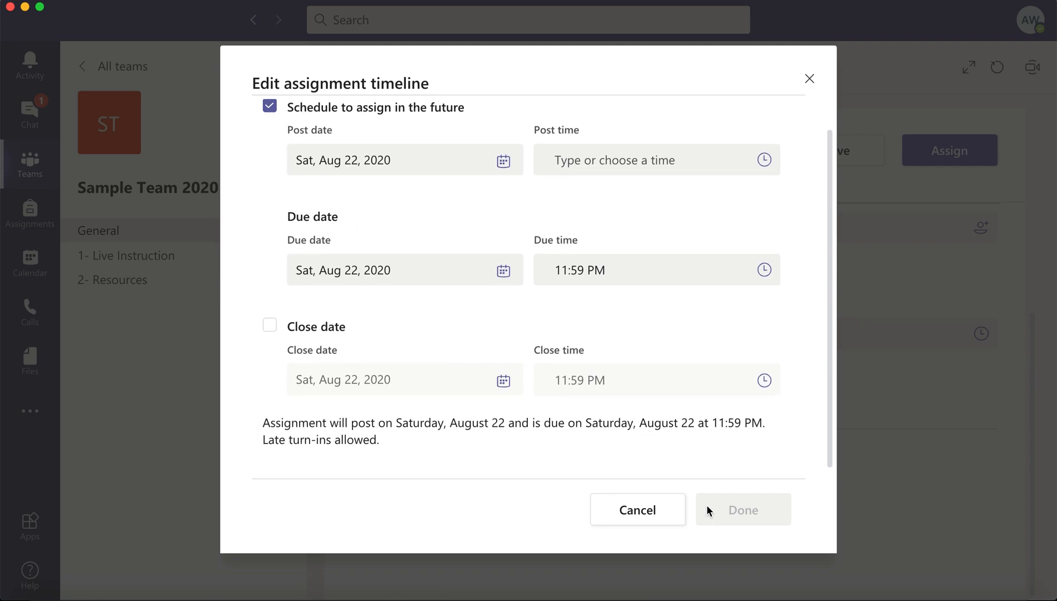
{"action": "left_click", "coordinate": [656, 510]}
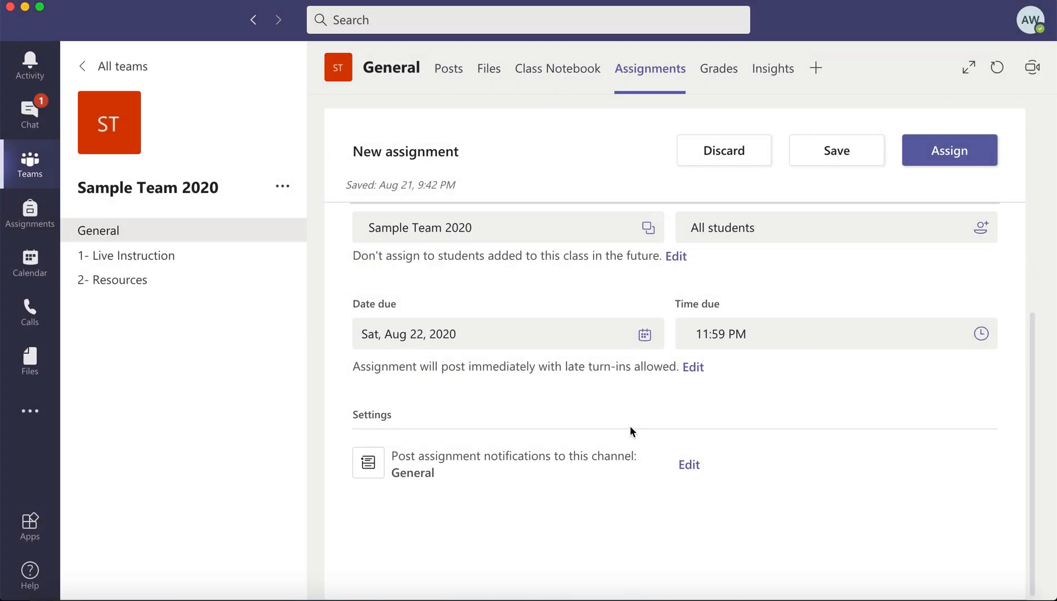
{"action": "left_click", "coordinate": [691, 367]}
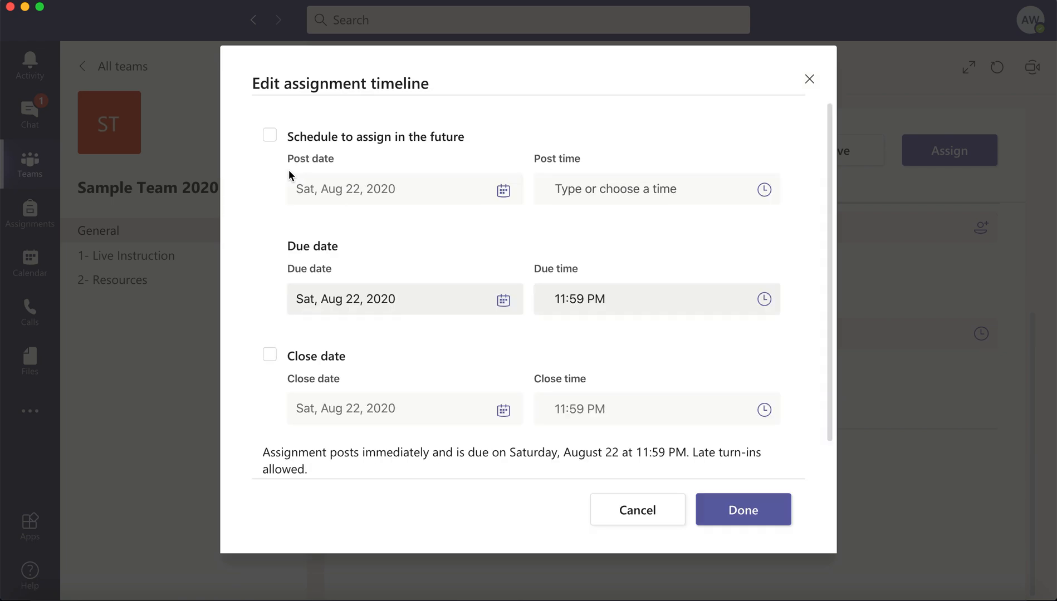
{"action": "left_click", "coordinate": [736, 513]}
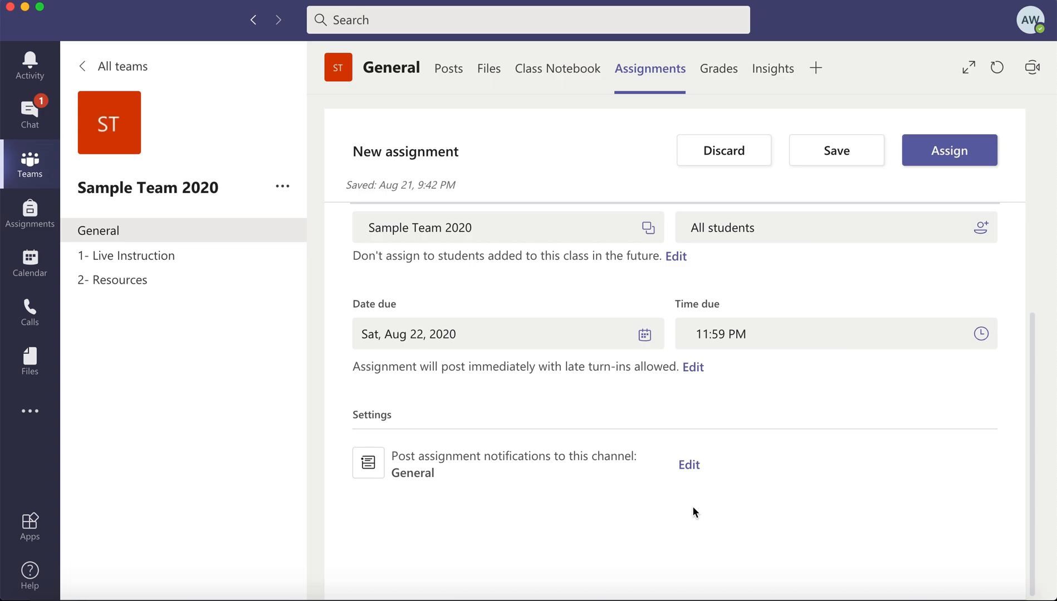
Choose General as the channel where the assignment notifications are posted.
{"action": "left_click", "coordinate": [688, 468]}
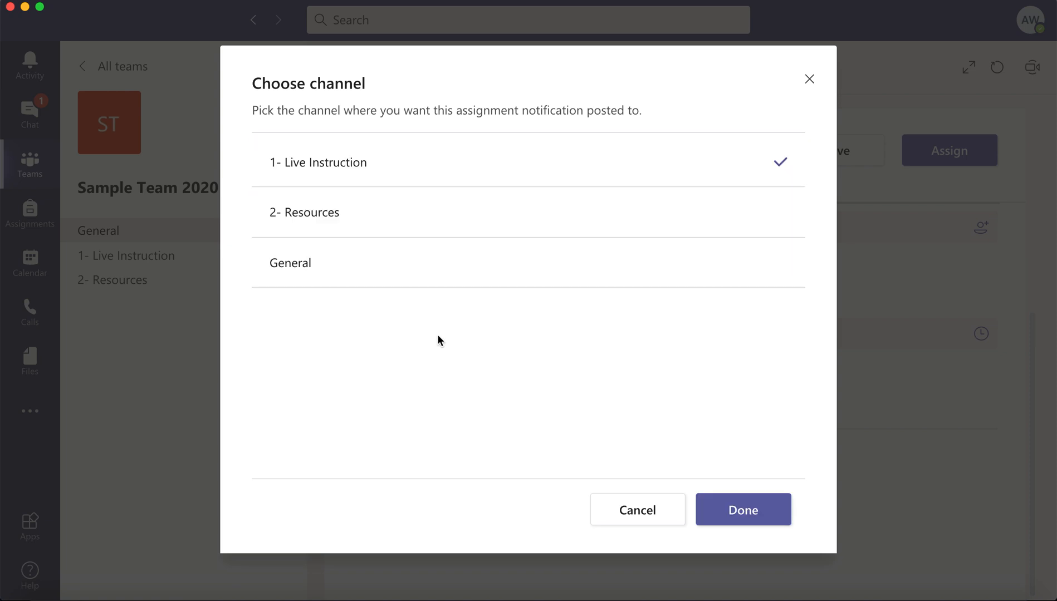
{"action": "left_click", "coordinate": [695, 275]}
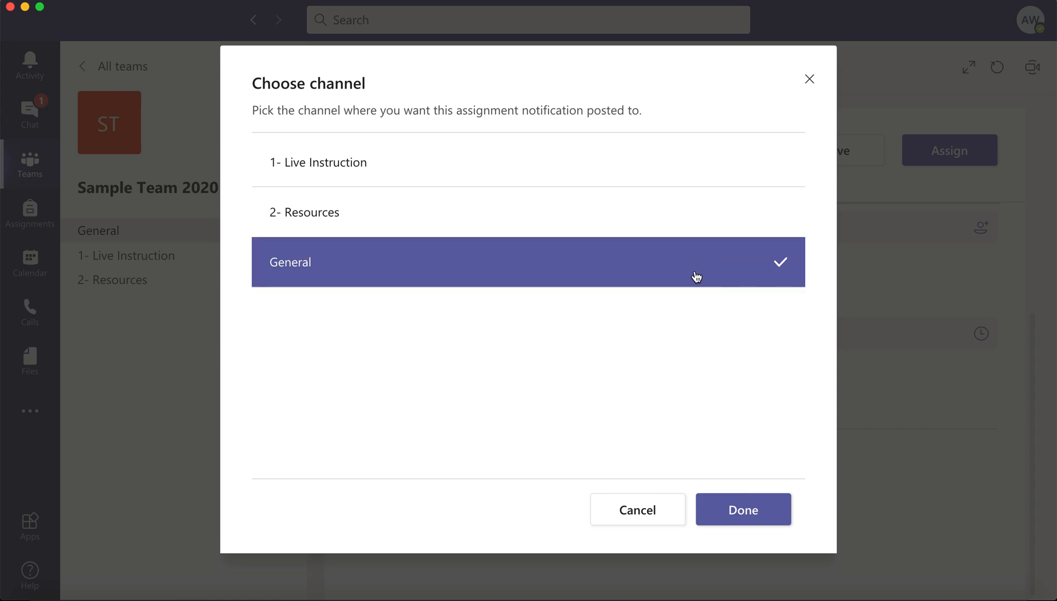
{"action": "left_click", "coordinate": [743, 510]}
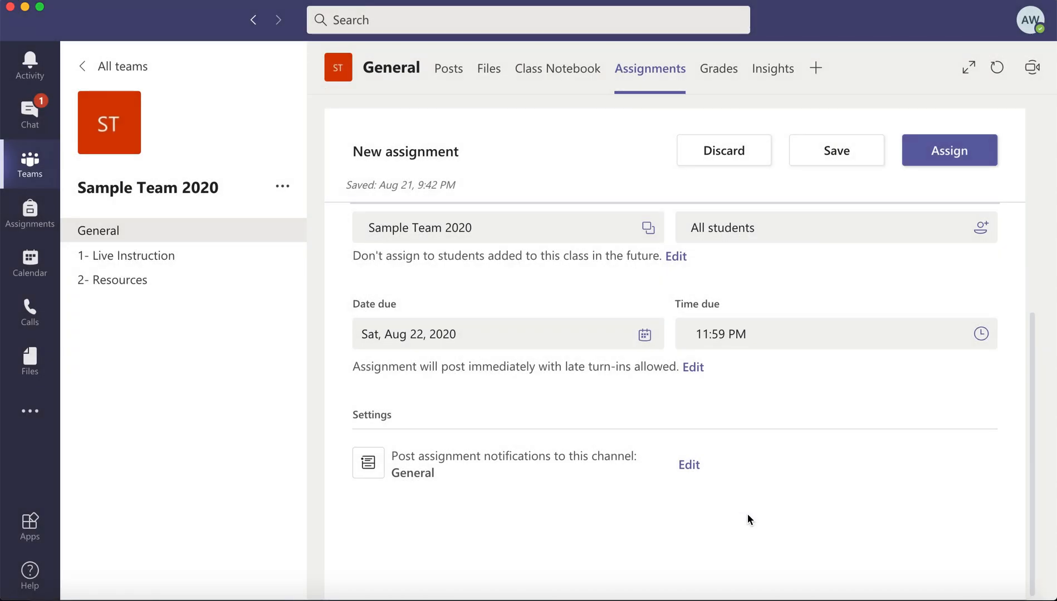
Save the assignment draft and assign it to all students in Sample Team 2020.
{"action": "scroll", "coordinate": [813, 267], "scroll_direction": "up", "scroll_amount": 1}
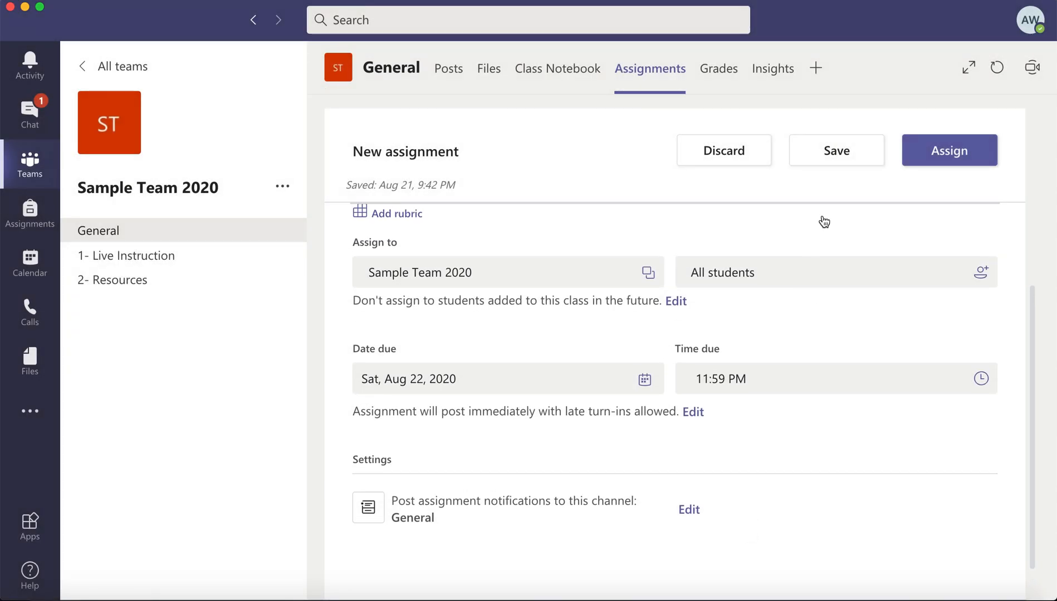
{"action": "left_click", "coordinate": [840, 157]}
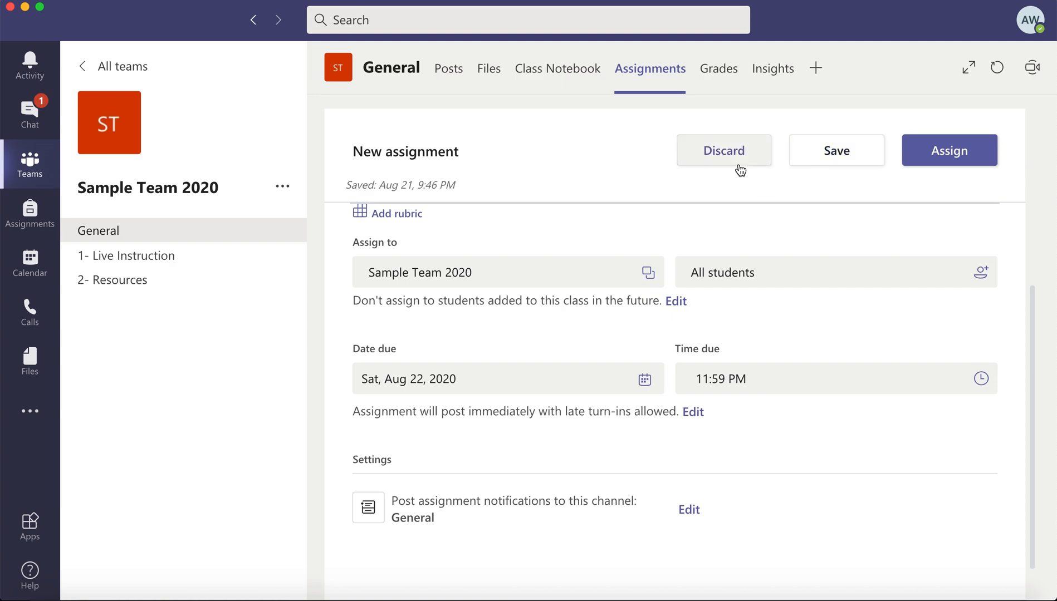
{"action": "left_click", "coordinate": [948, 151]}
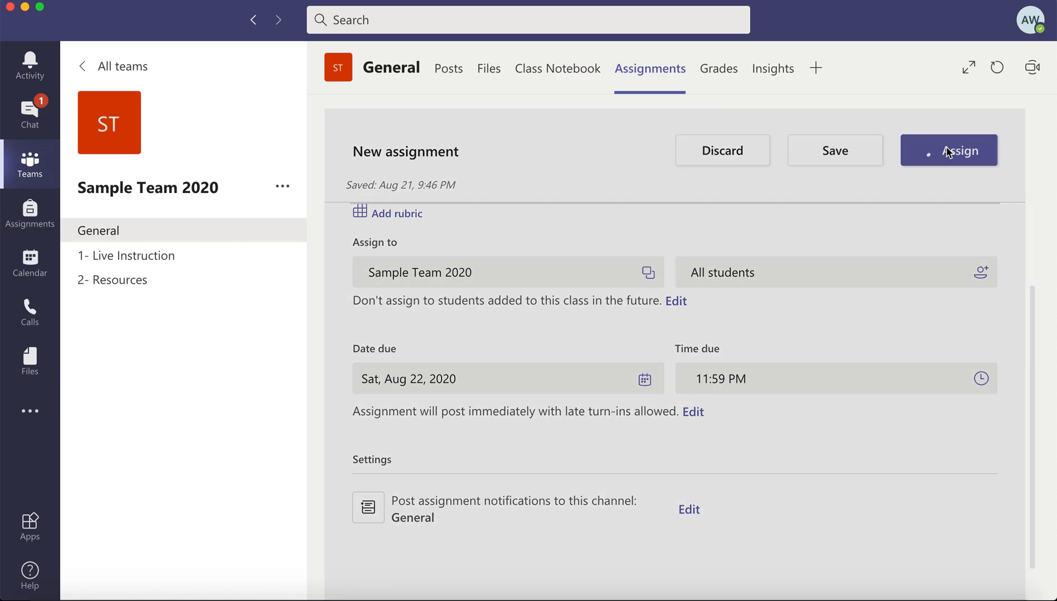